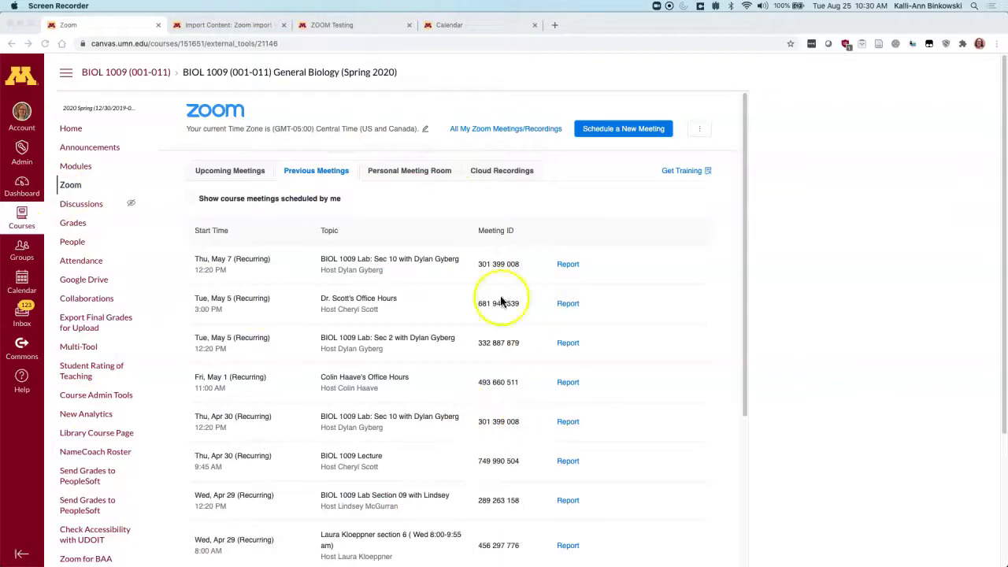
In the Zoom import course, configure a Copy a Canvas Course import with all content and adjusted events and due dates
click(230, 31)
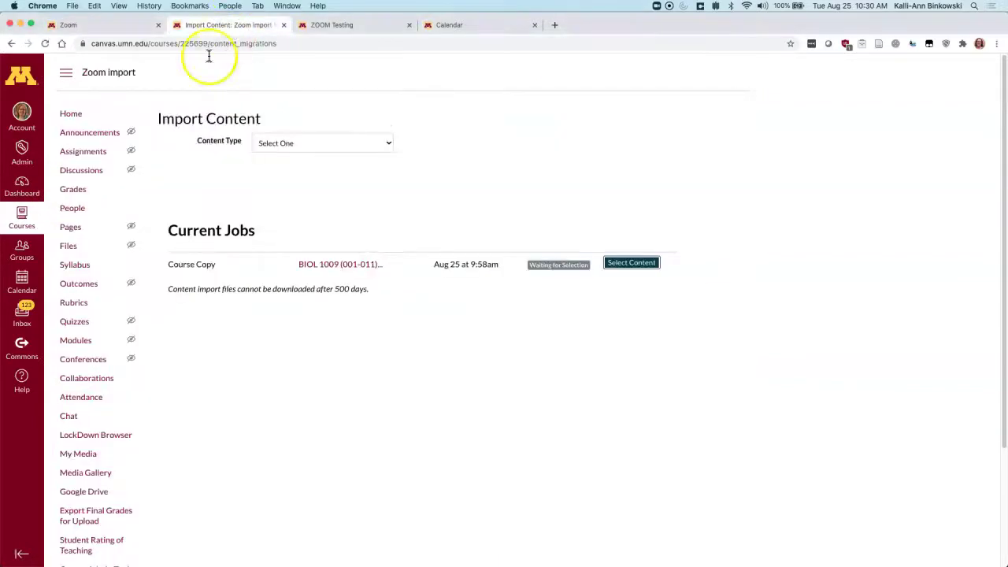
click(398, 141)
click(368, 153)
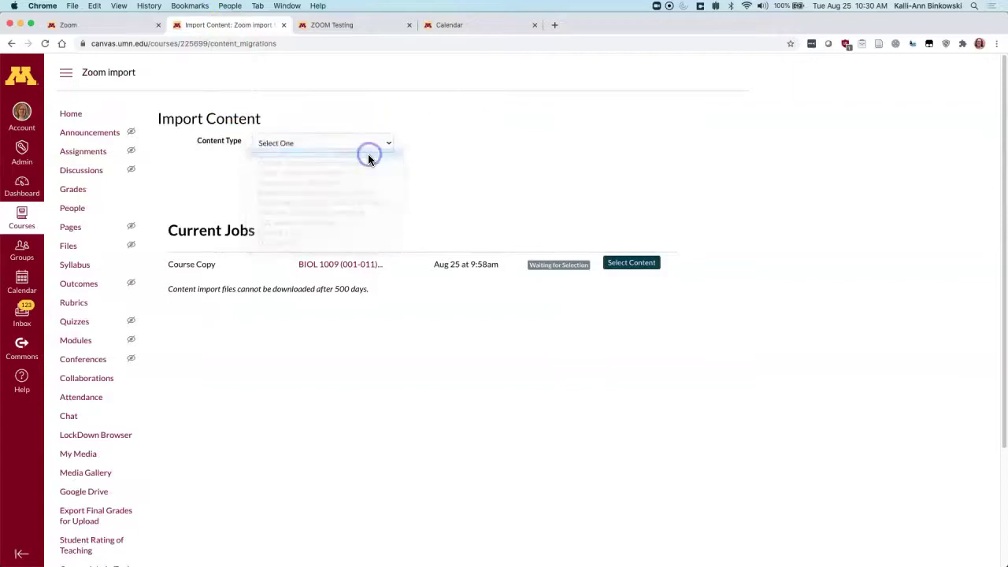
click(256, 215)
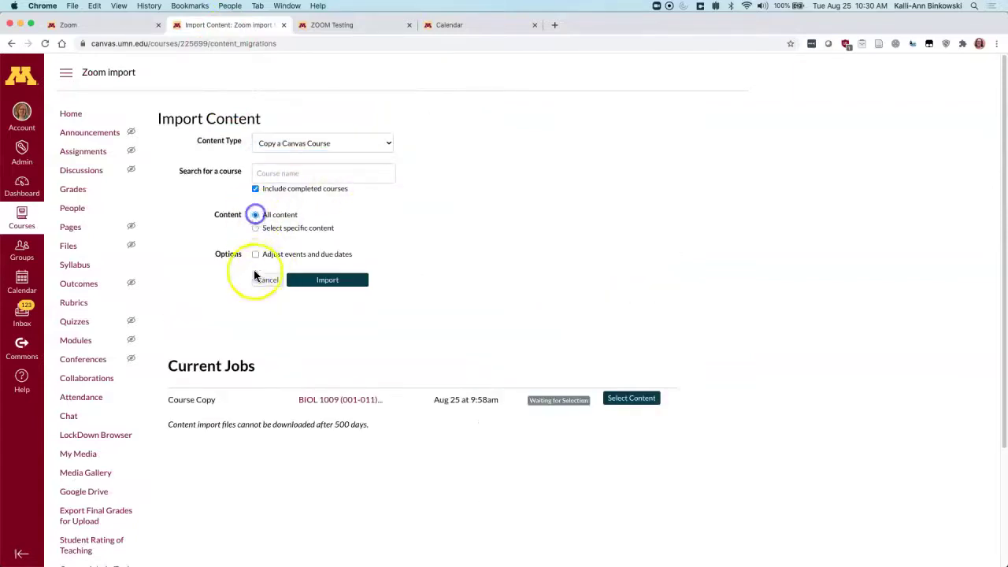
click(255, 253)
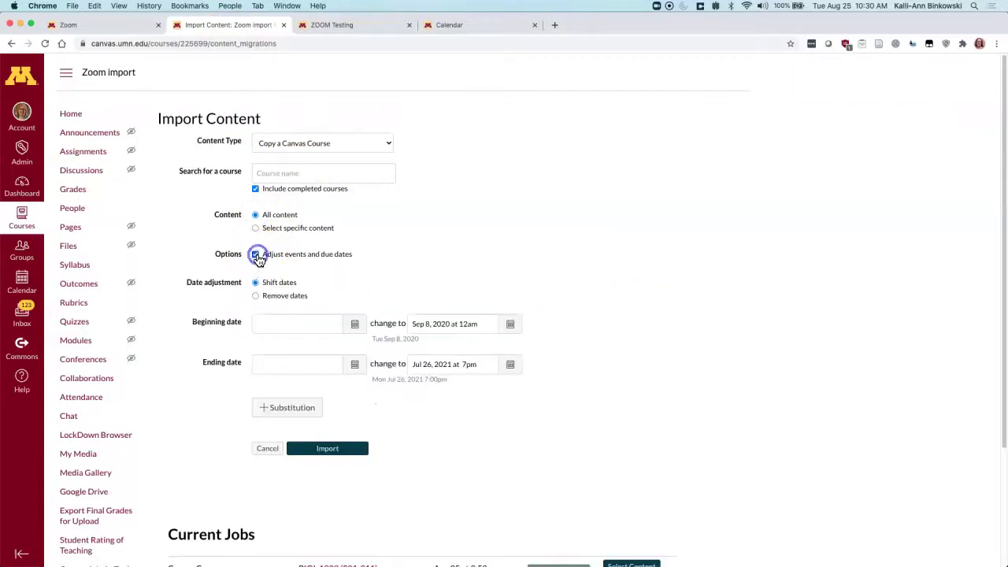
Set the original beginning date for the date shift to Jan 21, 2020
click(356, 327)
click(259, 343)
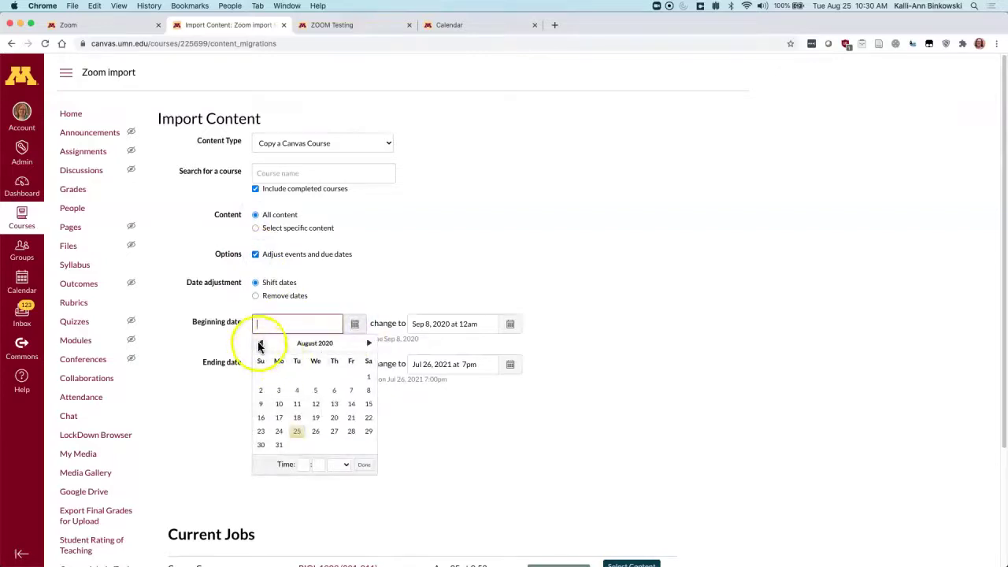
click(260, 343)
click(260, 343)
click(260, 344)
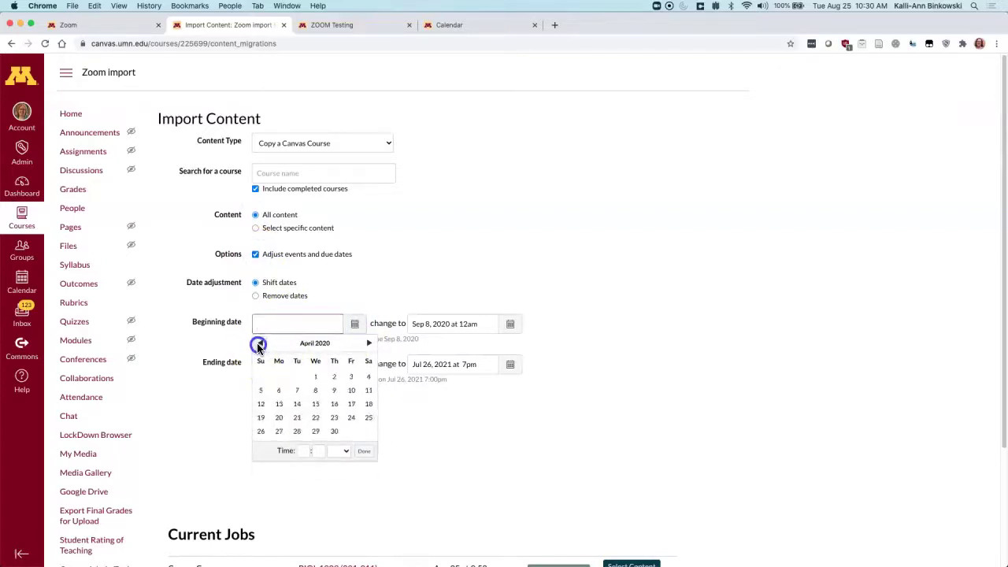
click(258, 345)
click(258, 345)
click(259, 345)
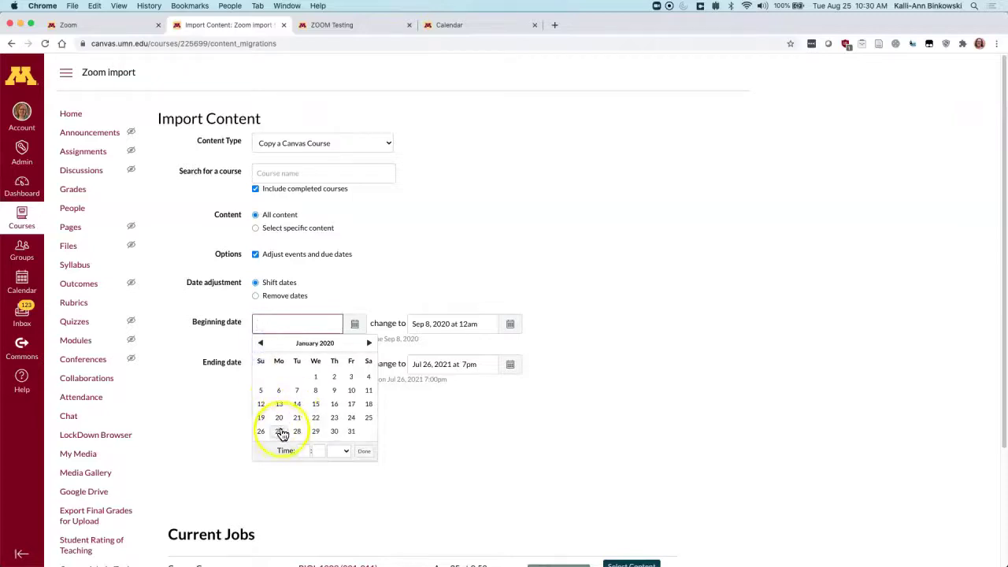
click(297, 418)
click(389, 273)
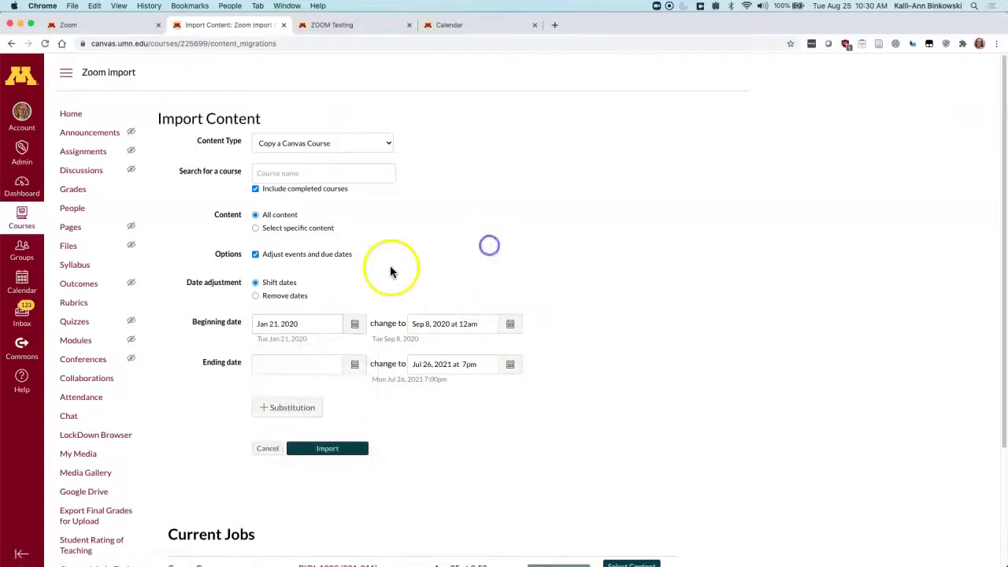
Clear the new ending date in the date adjustment settings
click(443, 368)
triple_click(443, 366)
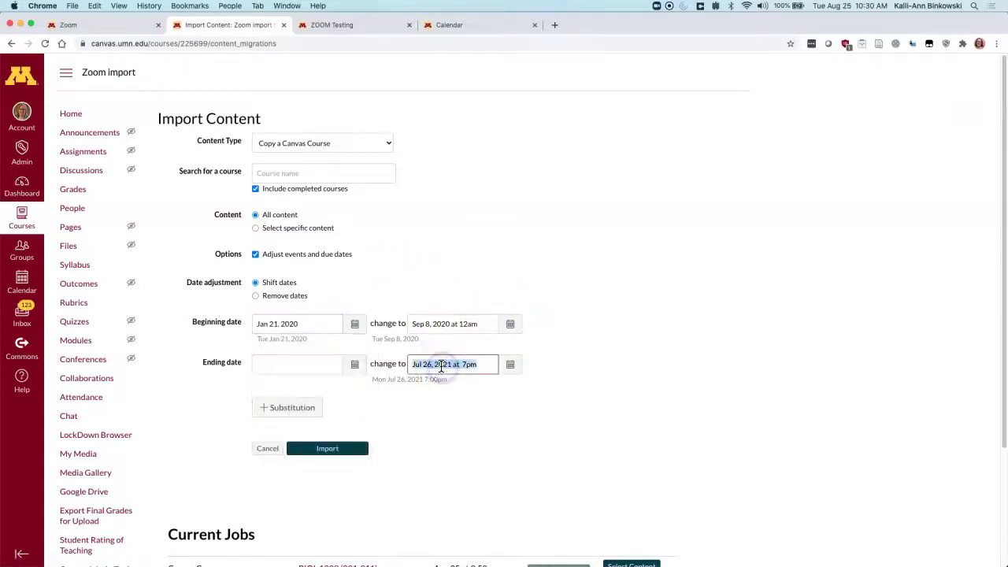
key(BackSpace)
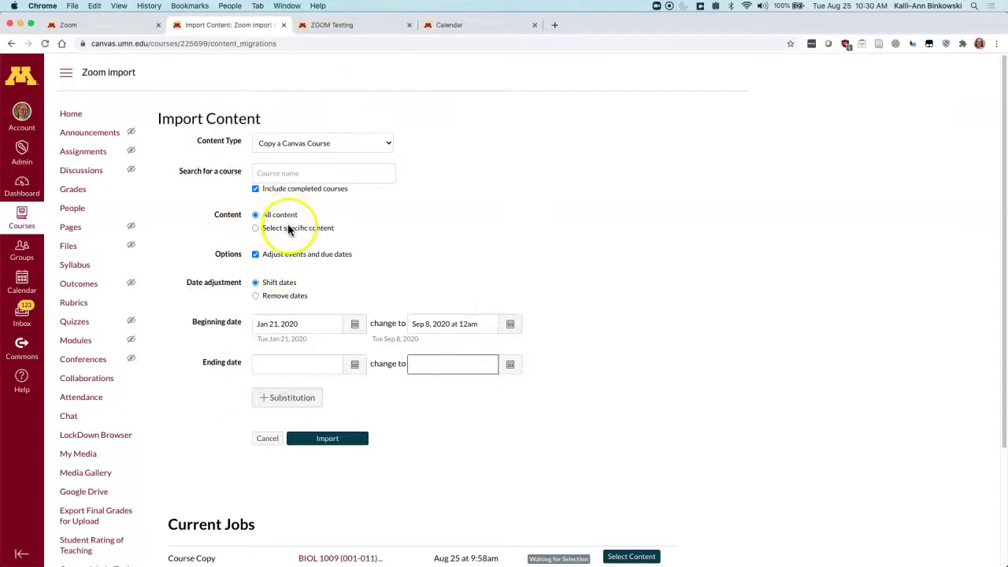
Check the upcoming and previous Zoom meetings in the ZOOM Testing course
click(341, 27)
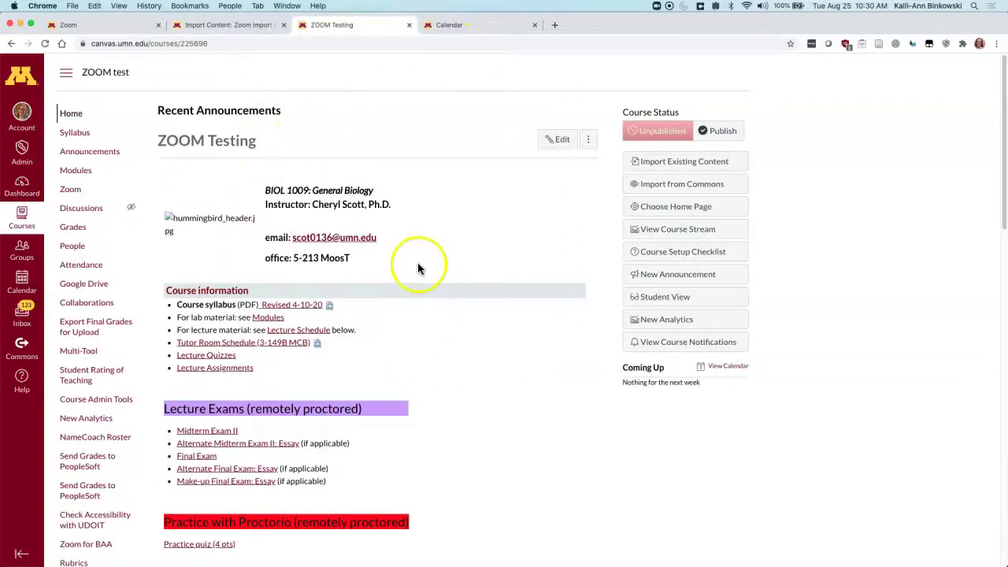
click(70, 192)
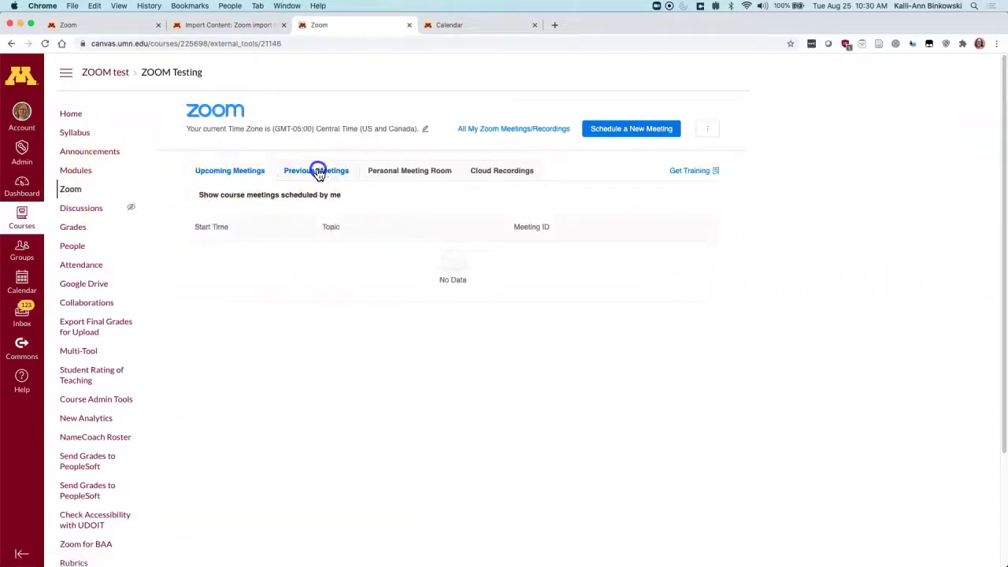
click(317, 170)
click(232, 168)
click(322, 171)
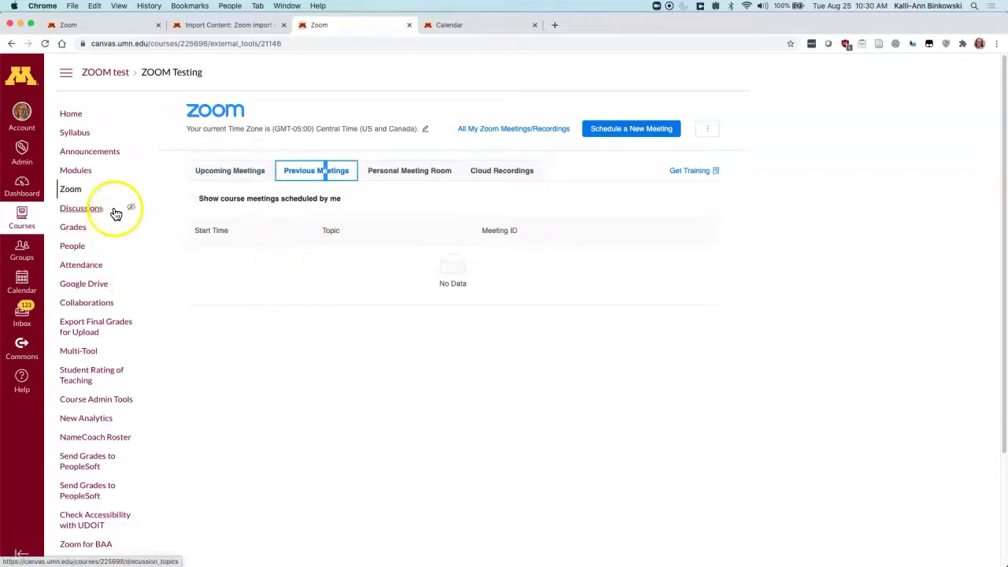
Review the dated items in the ZOOM Testing course's syllabus summary and return to the course home page
click(81, 133)
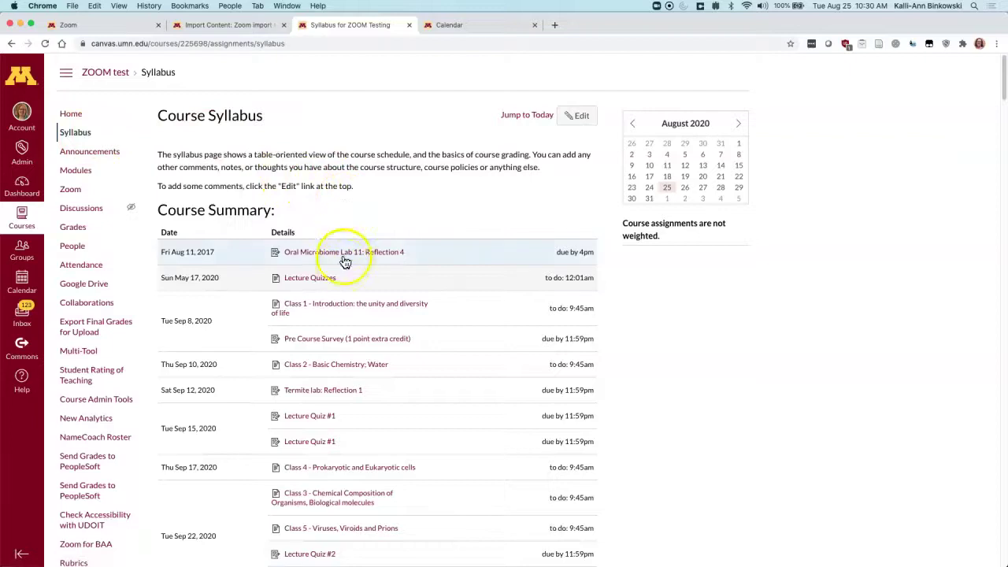
scroll(347, 256, down, 5)
scroll(347, 256, down, 15)
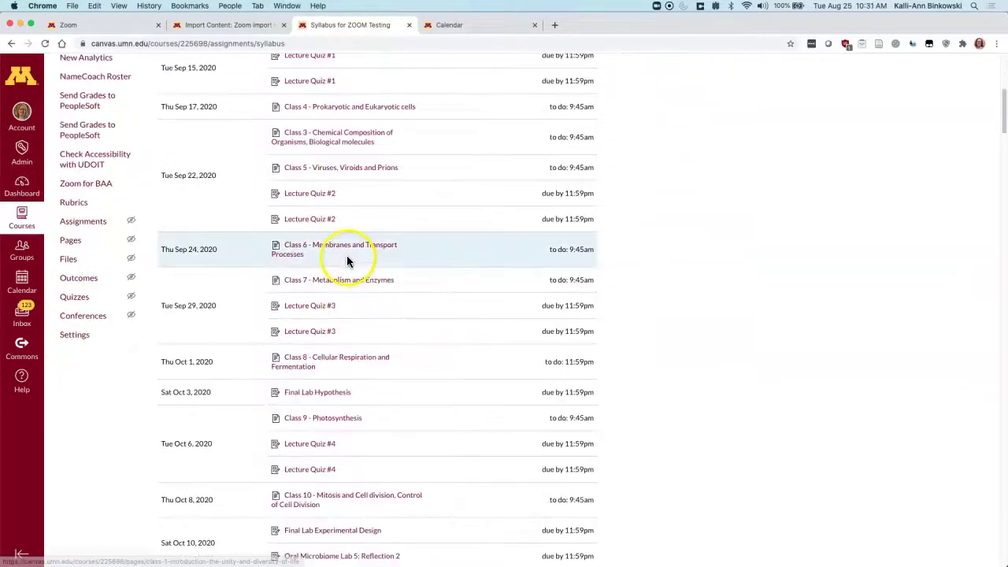
scroll(347, 256, down, 4)
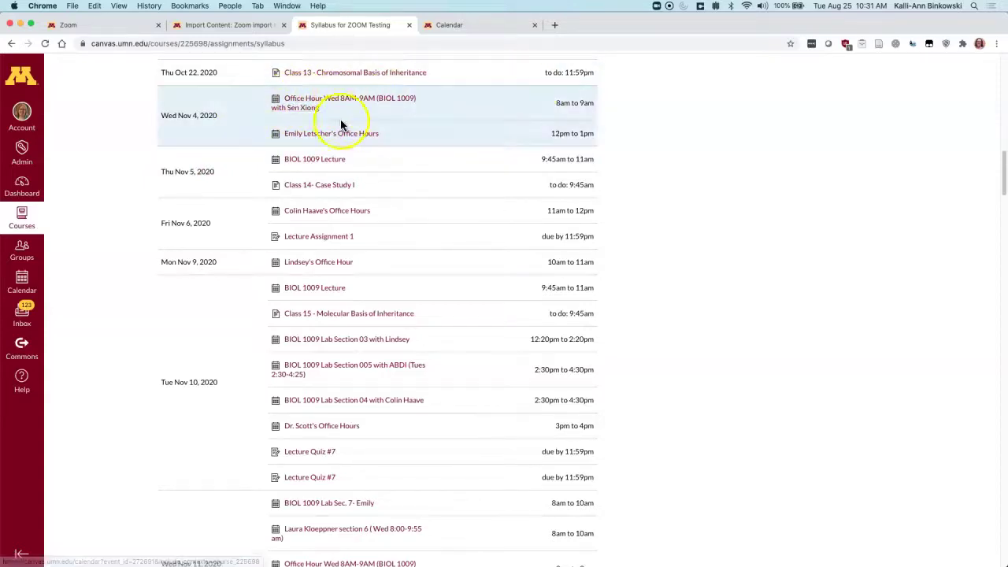
scroll(341, 126, up, 20)
click(70, 113)
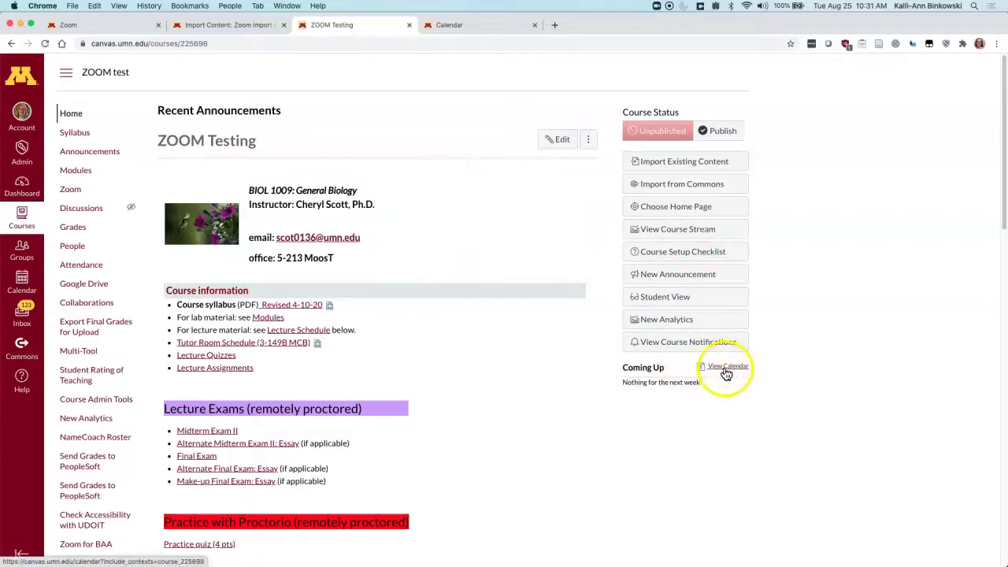
Close the open event details in the course calendar and examine the agenda's entries from September into November 2020
click(482, 30)
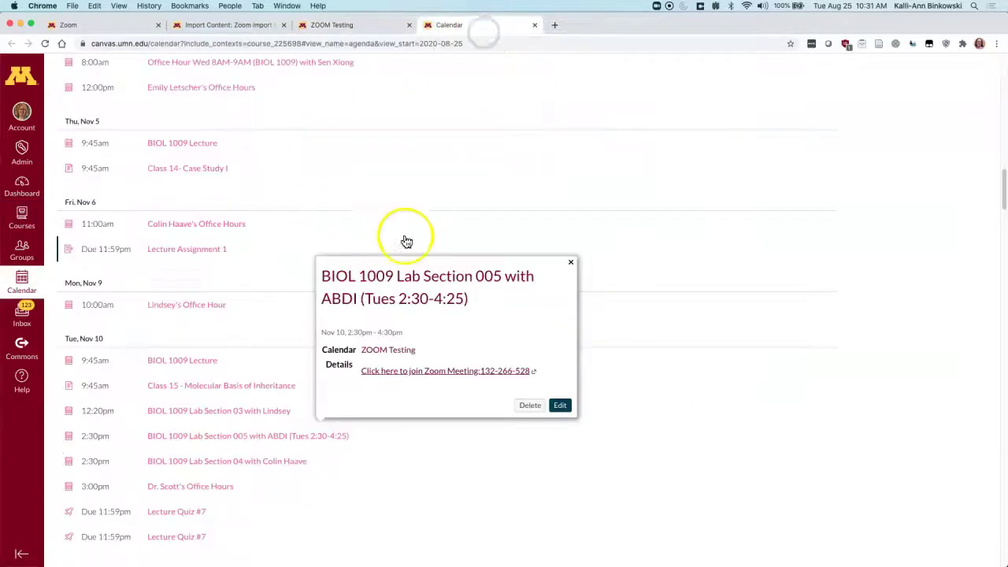
click(571, 261)
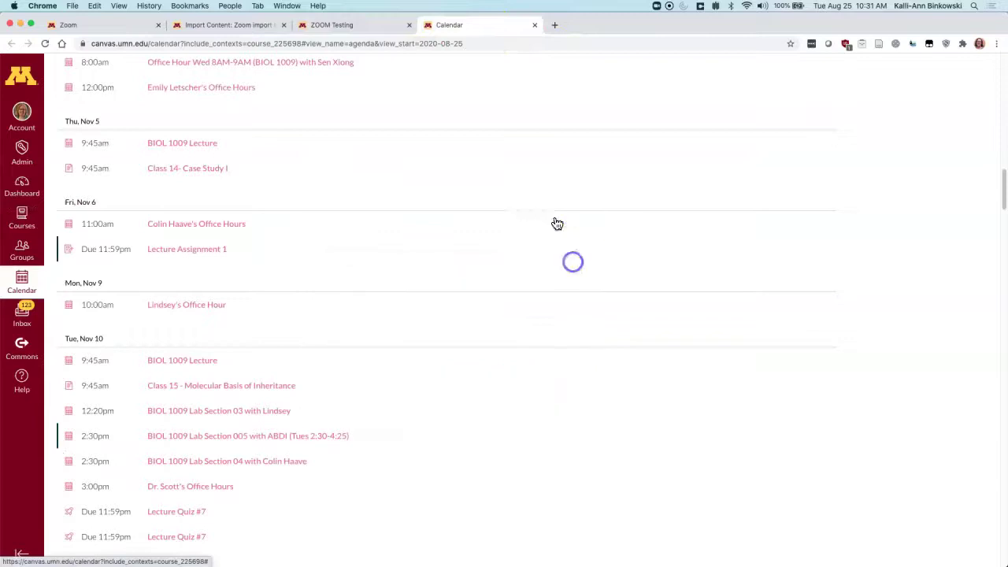
click(749, 78)
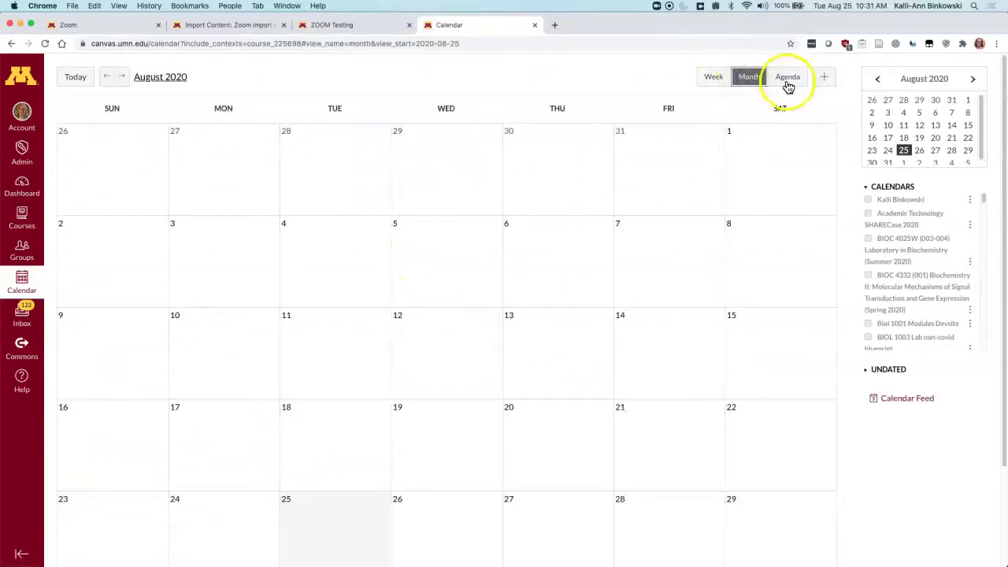
click(788, 81)
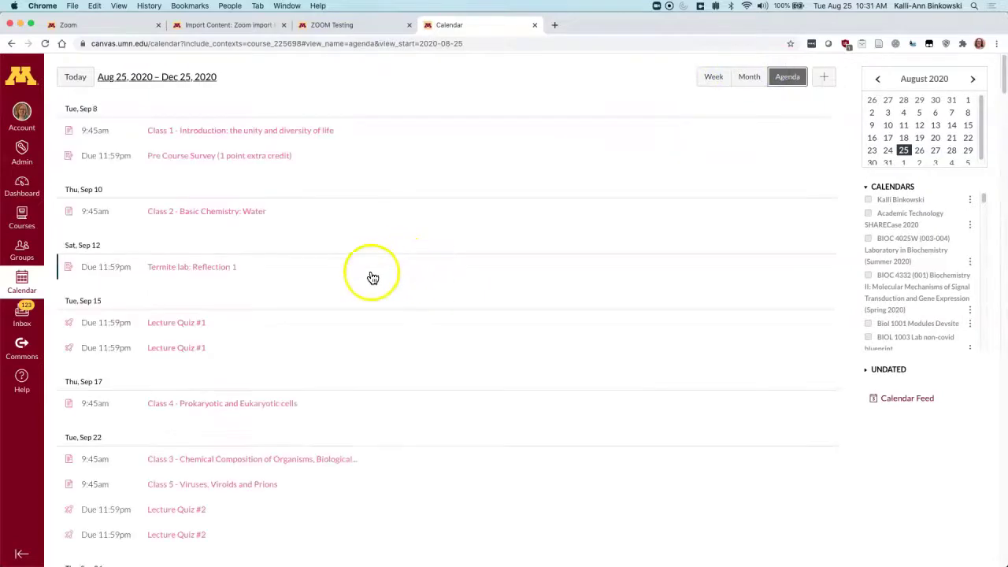
scroll(358, 297, down, 6)
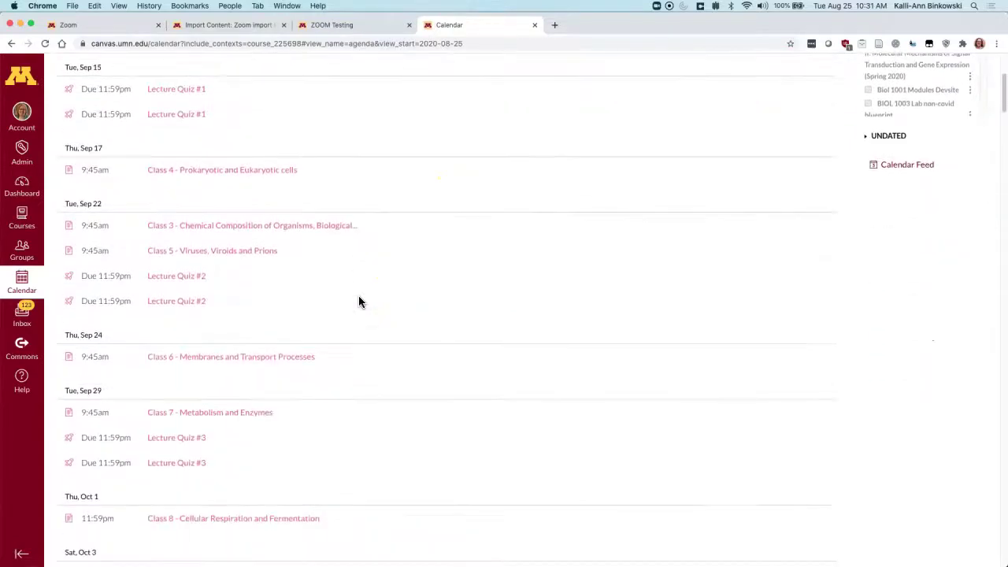
scroll(358, 302, down, 8)
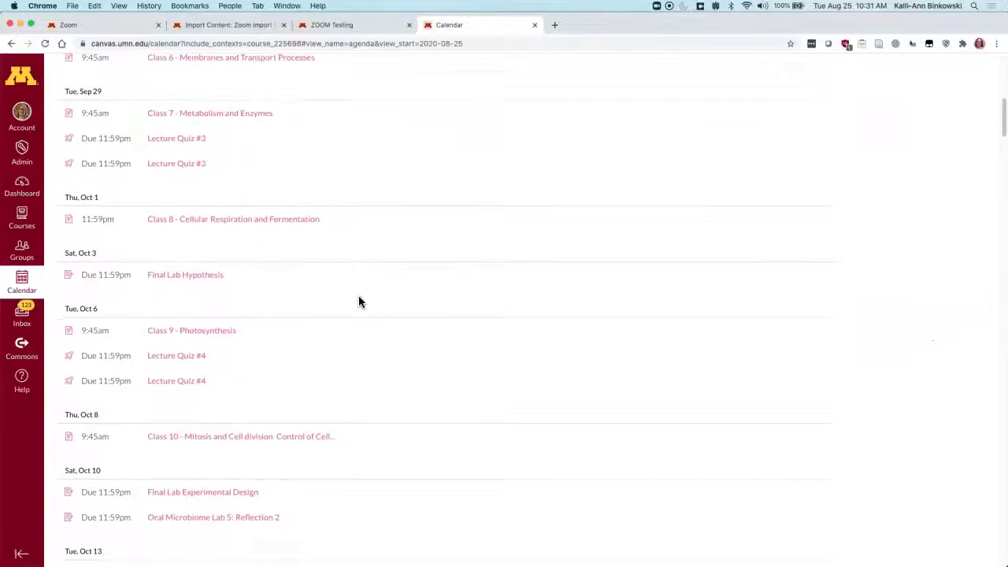
scroll(359, 302, down, 14)
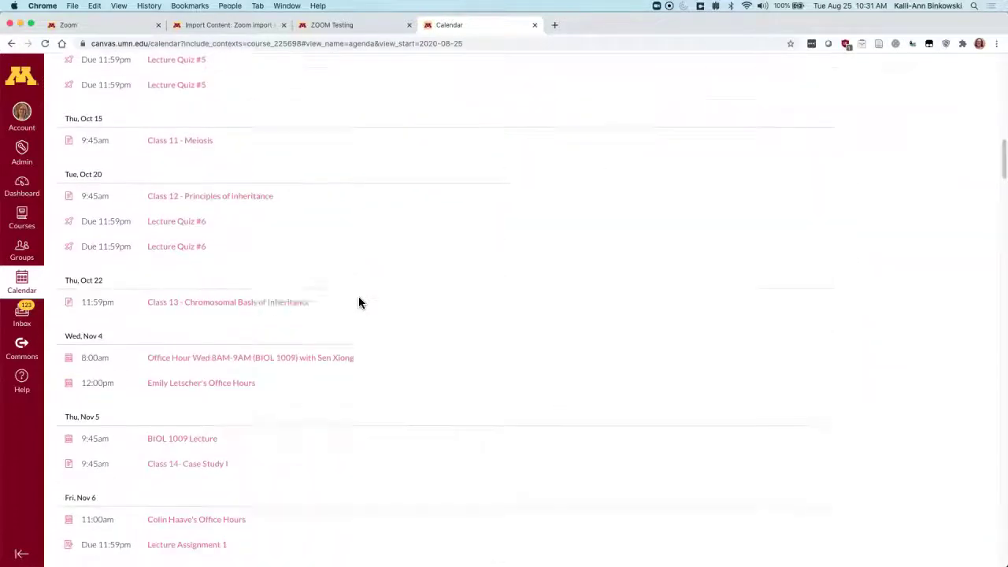
scroll(358, 303, down, 10)
click(413, 291)
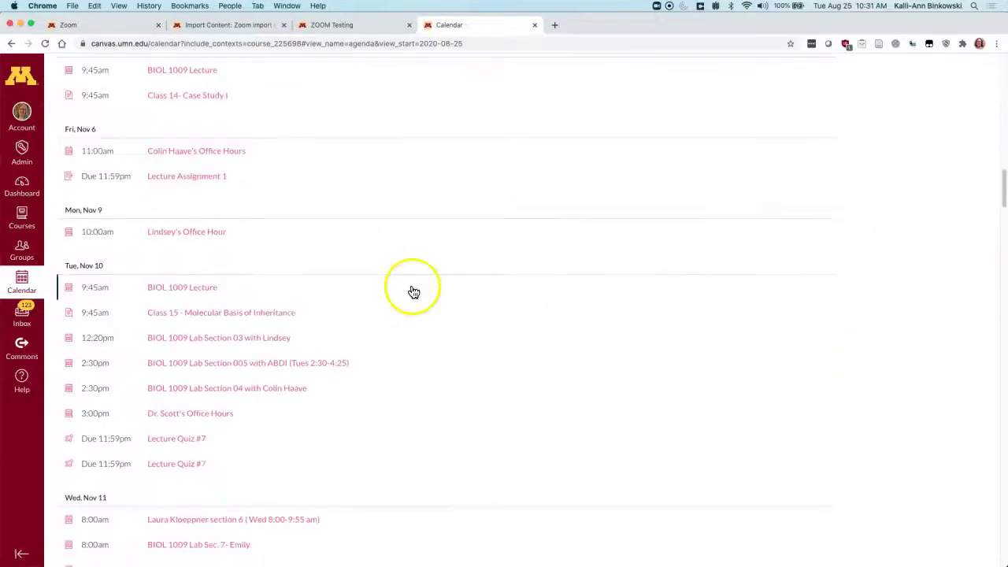
Delete the office hour event on Nov 9 at 10:00am from the course calendar
click(194, 236)
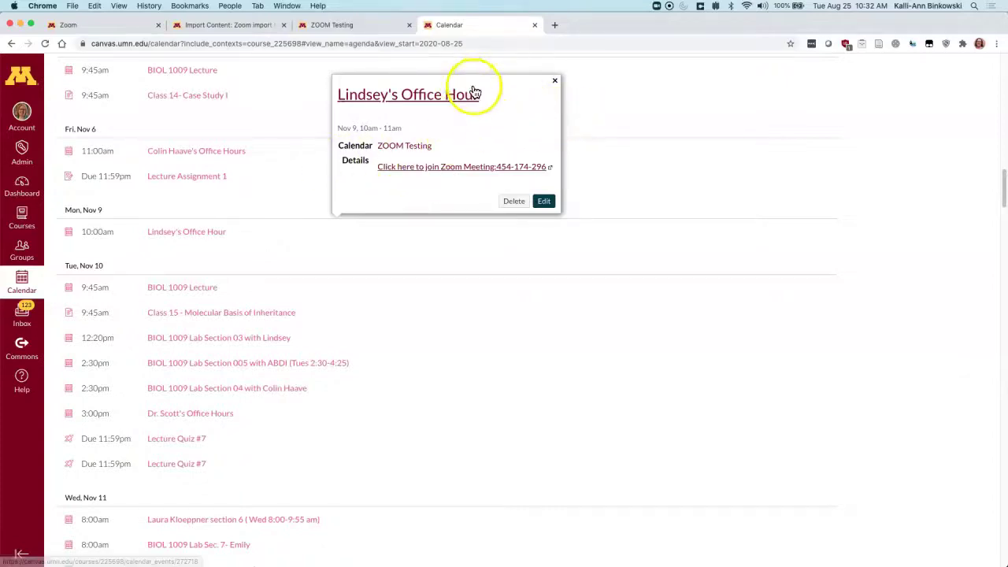
click(516, 202)
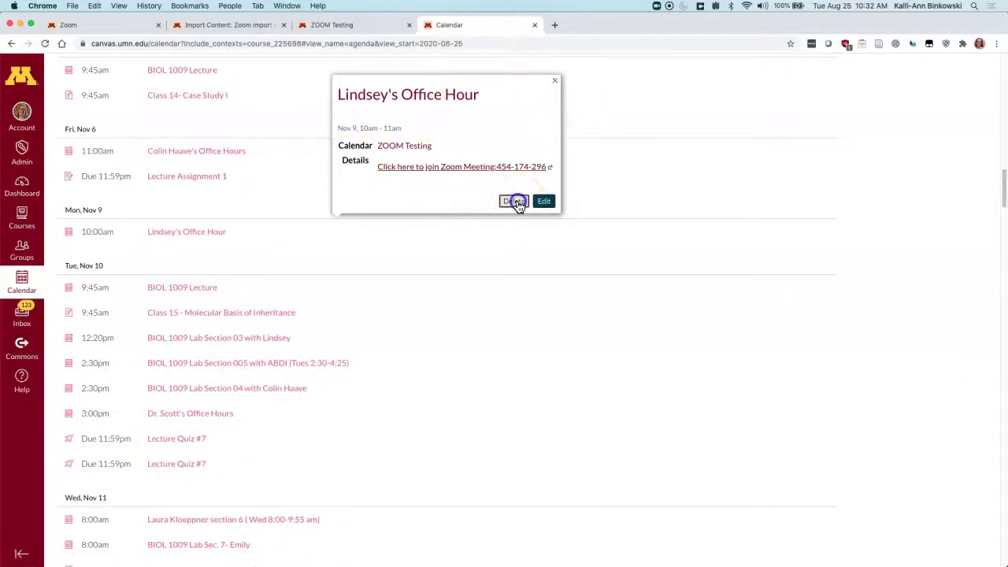
click(556, 345)
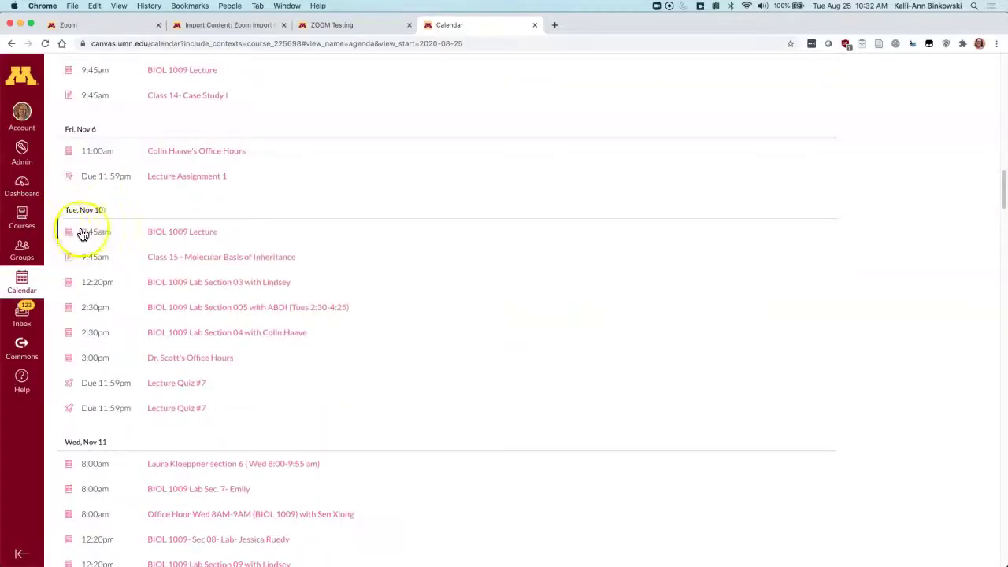
scroll(269, 398, down, 20)
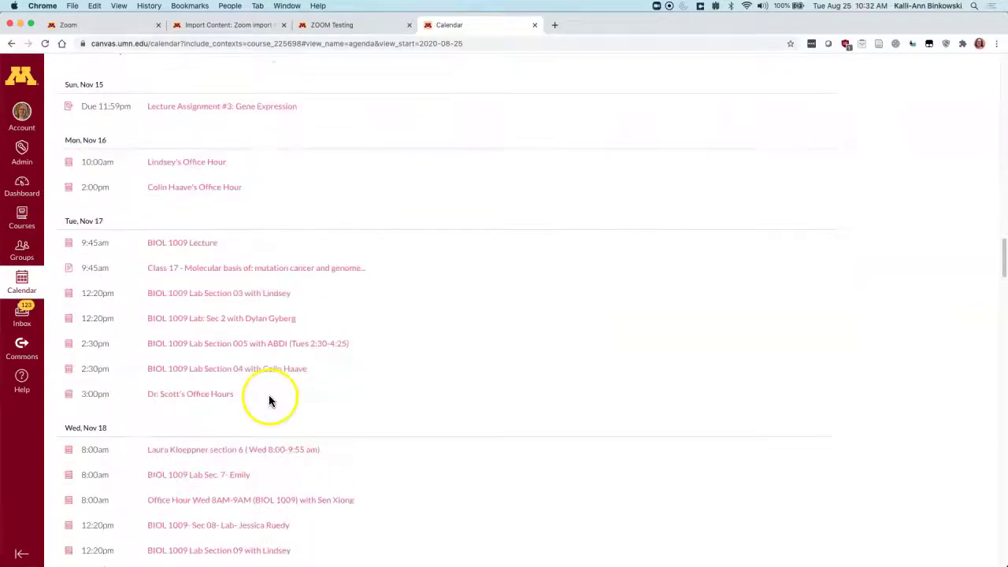
scroll(269, 402, up, 20)
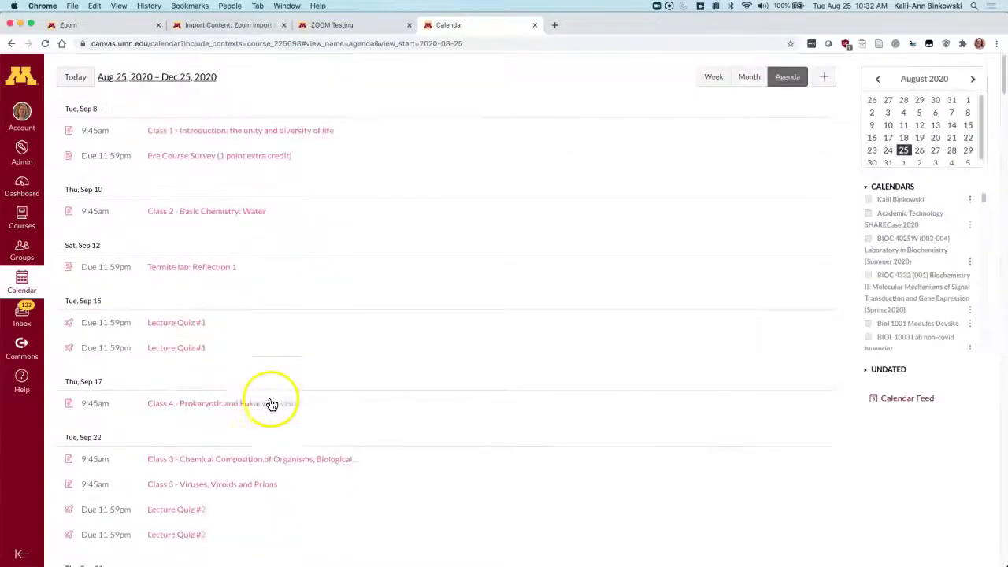
Change the Zoom import course's import to select specific content
click(229, 25)
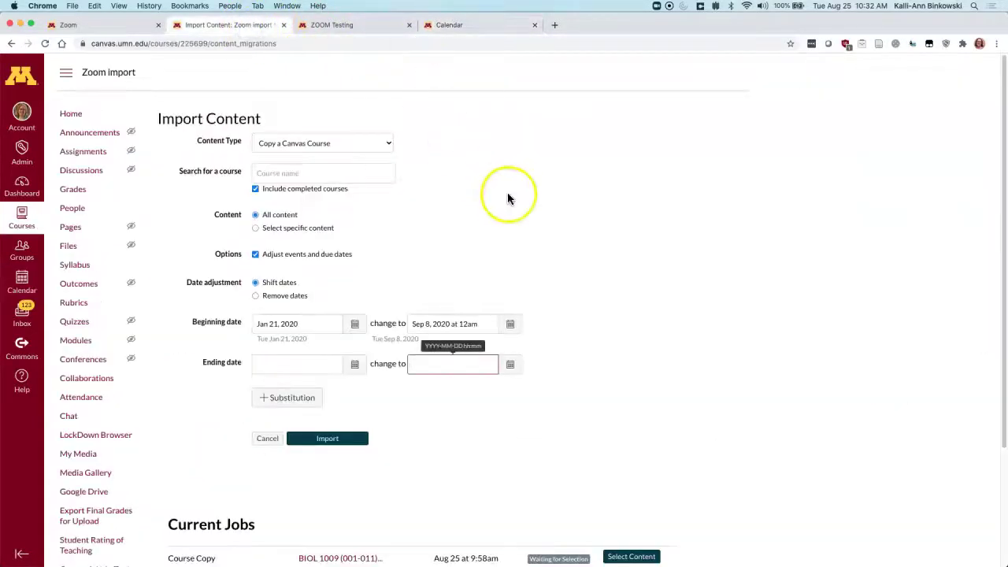
click(256, 228)
scroll(562, 457, down, 3)
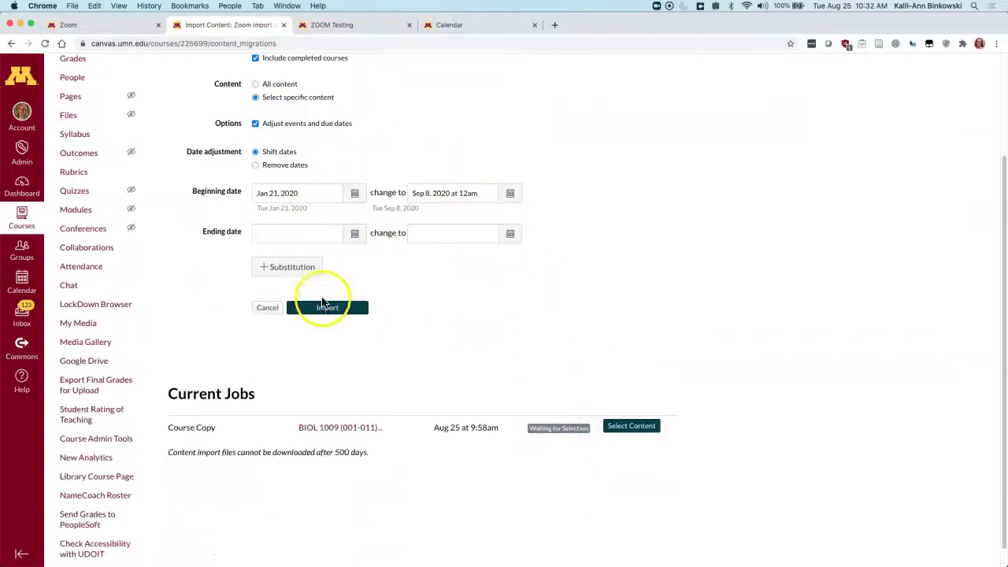
Open the content selection for the pending BIOL 1009 course copy and include all Calendar Events
click(637, 427)
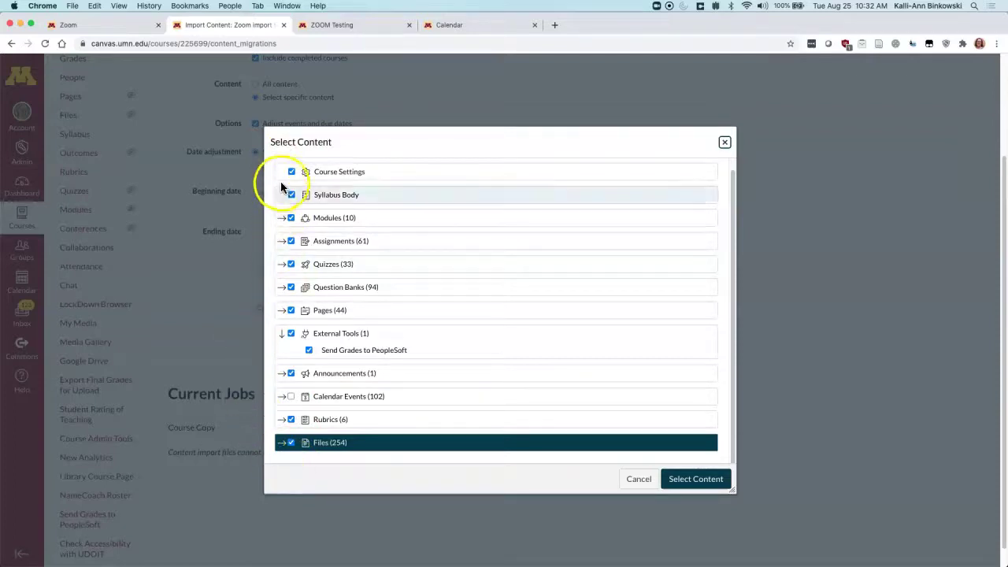
click(291, 398)
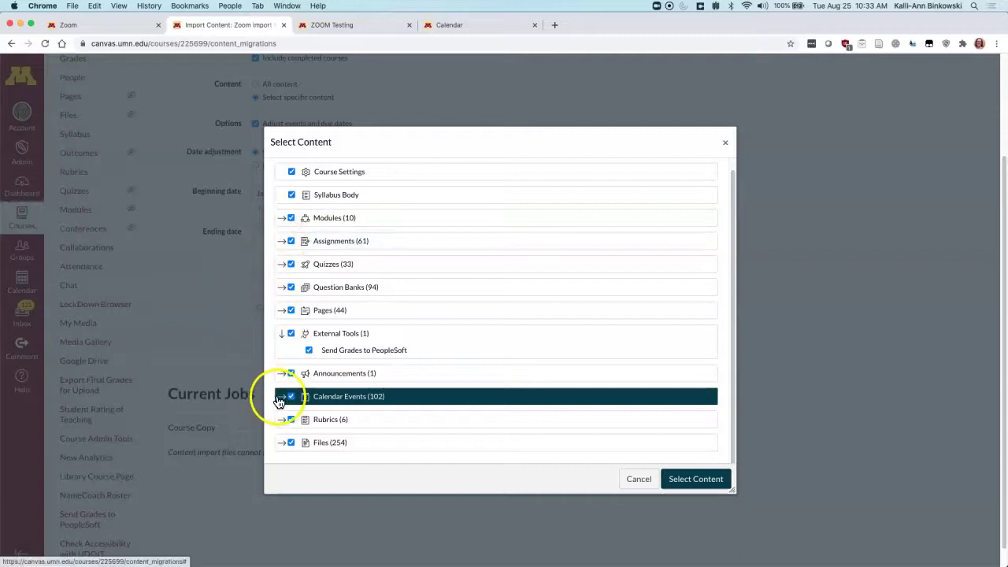
click(282, 335)
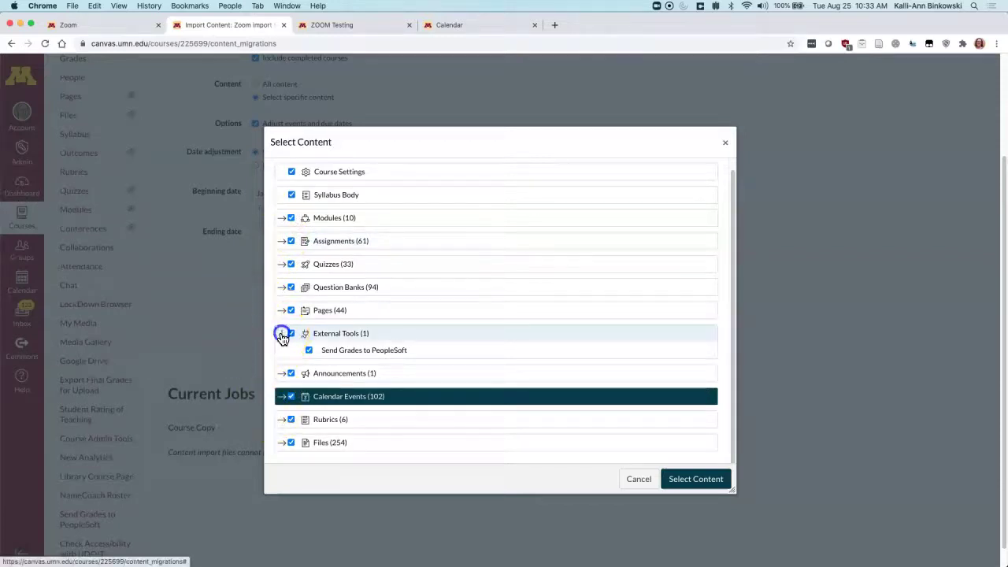
click(282, 335)
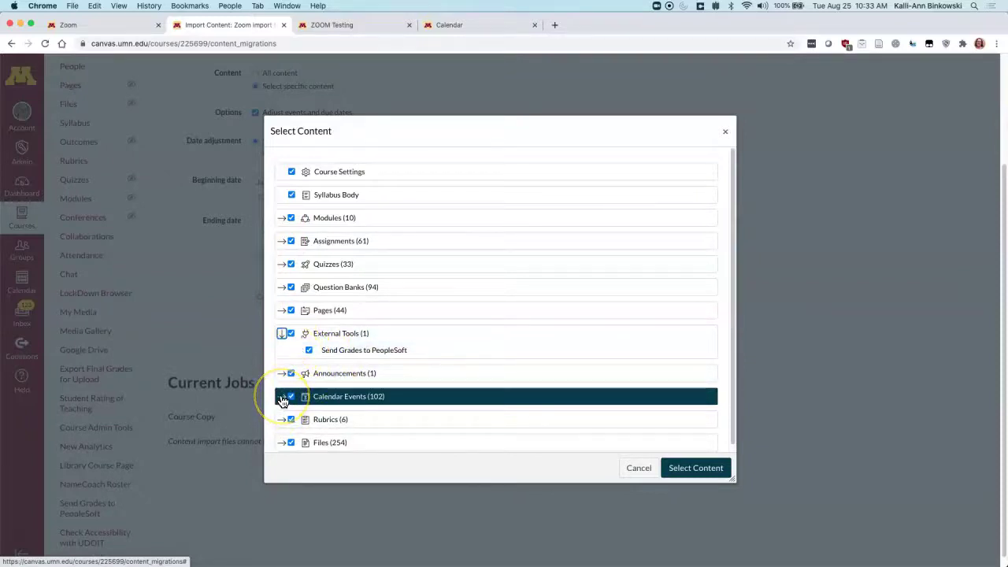
Expand the Calendar Events category and examine the individual lecture, lab and office hour events offered for import
scroll(355, 390, down, 1)
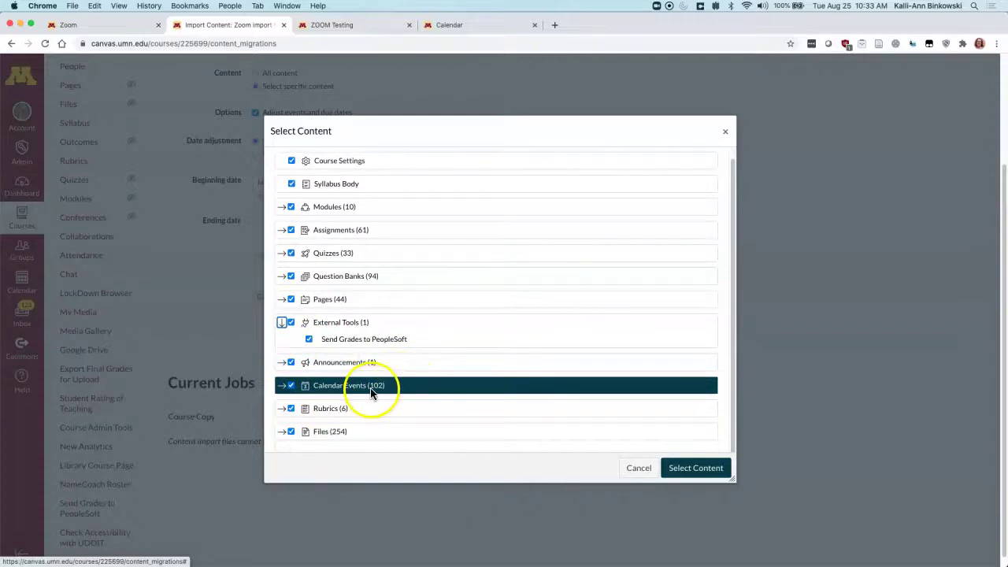
click(282, 386)
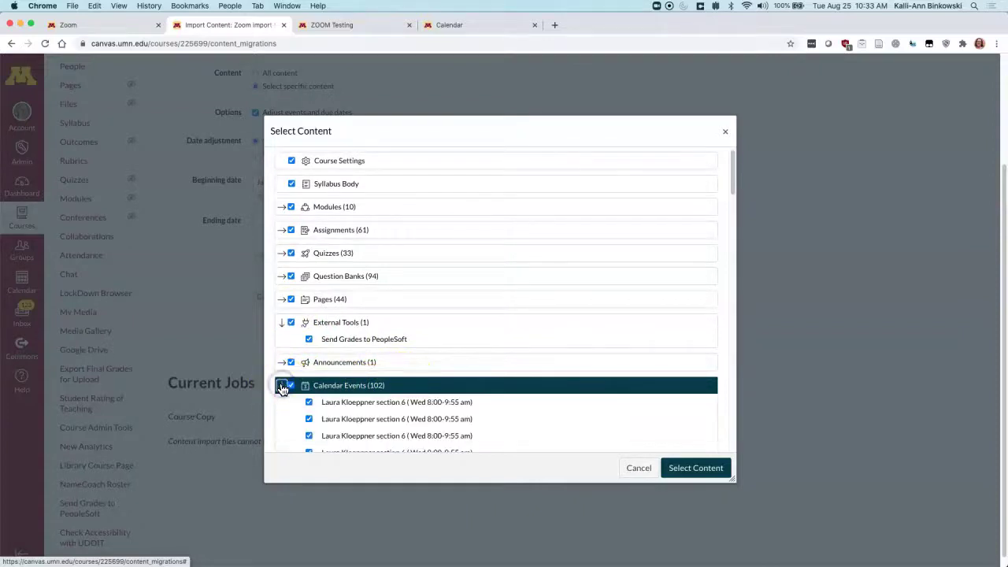
scroll(461, 387, down, 10)
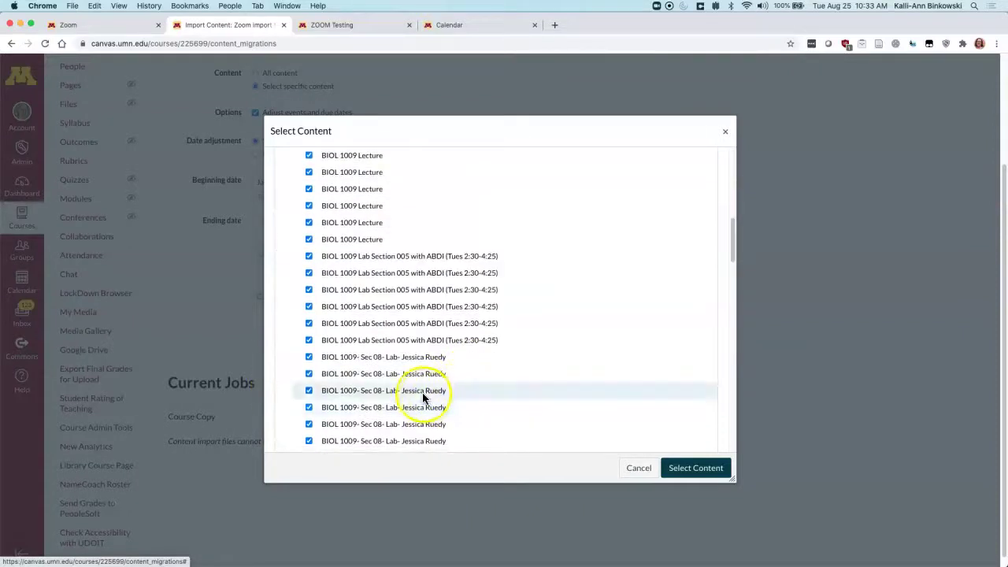
scroll(423, 398, down, 10)
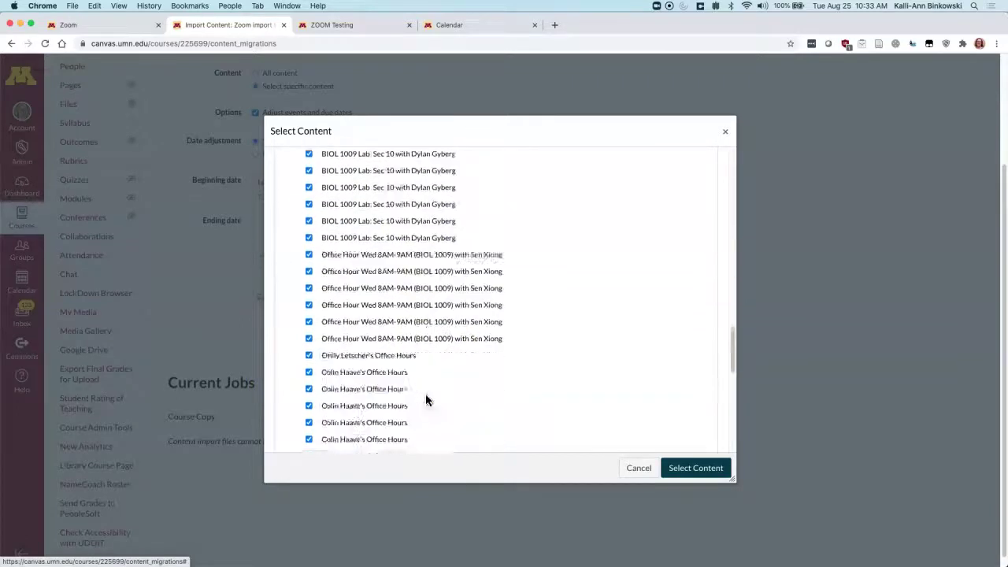
scroll(426, 397, down, 3)
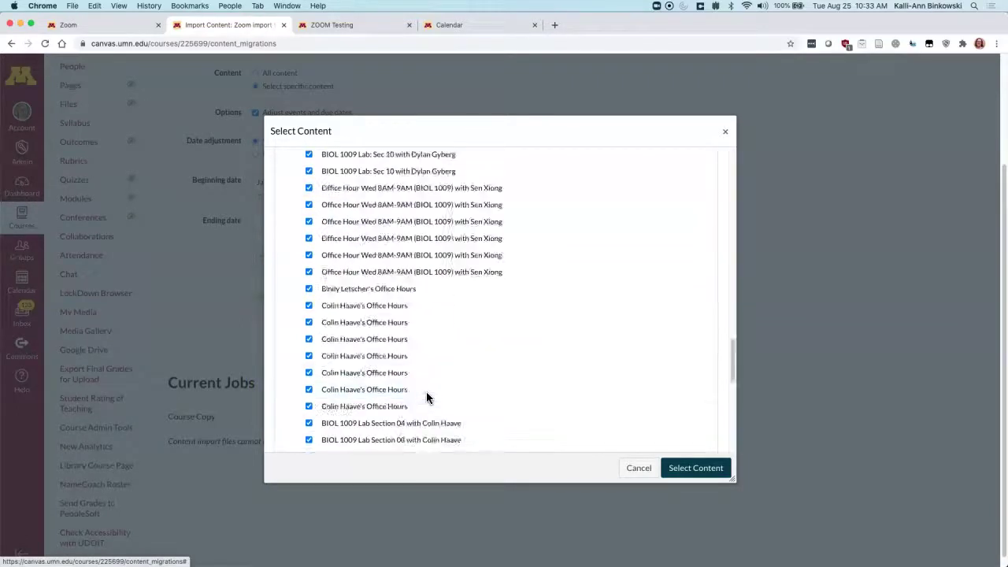
scroll(426, 394, up, 15)
scroll(427, 394, down, 3)
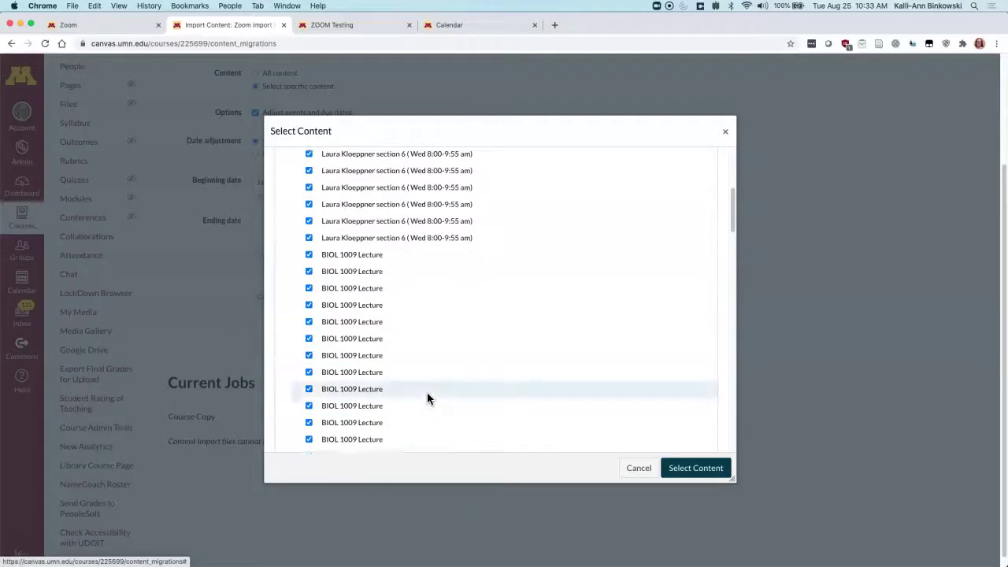
scroll(427, 398, up, 4)
Exclude all Calendar Events from the BIOL 1009 content import and collapse the category
click(266, 274)
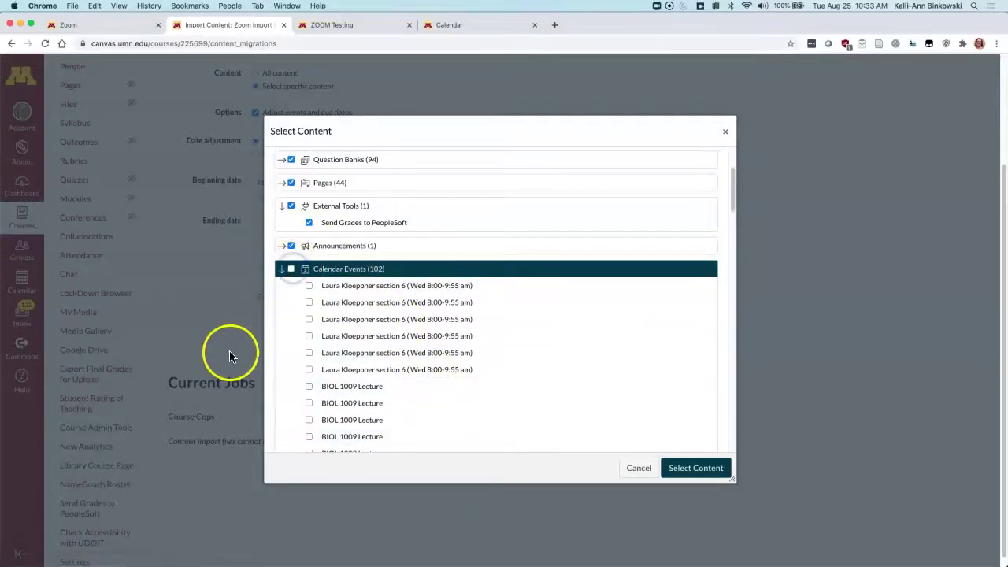
scroll(355, 276, down, 1)
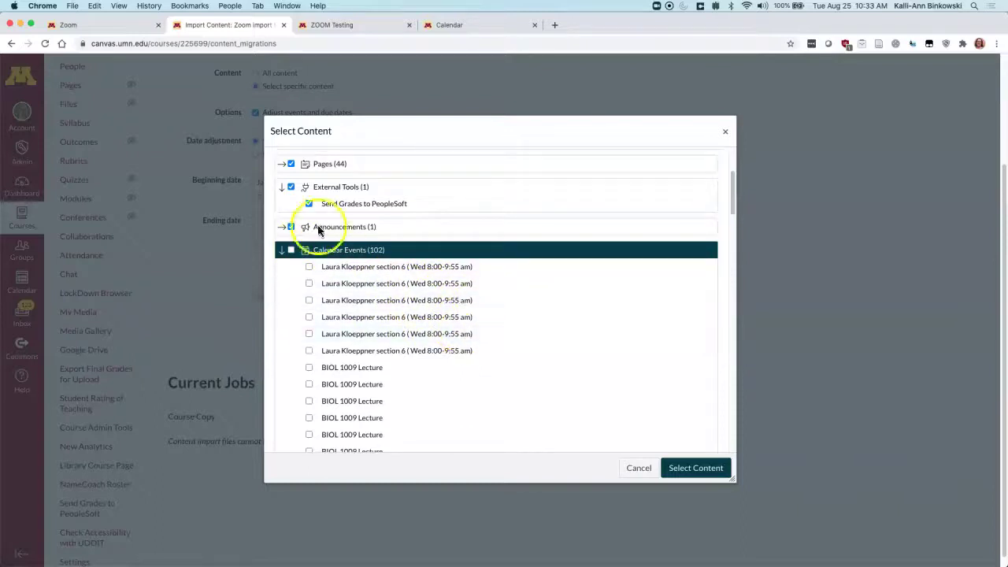
click(282, 249)
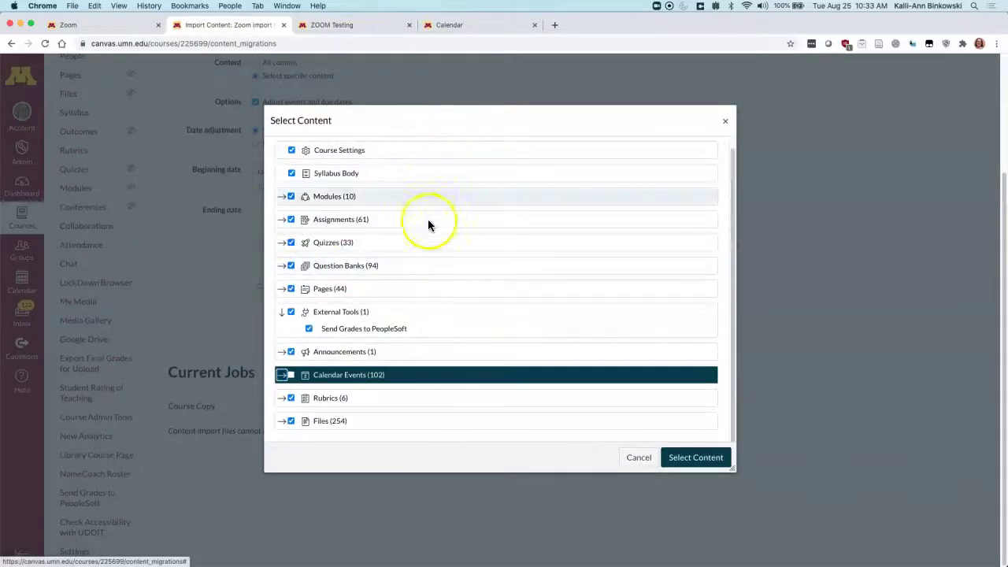
Examine the individual items under the Announcements and External Tools categories of the content selection
click(282, 352)
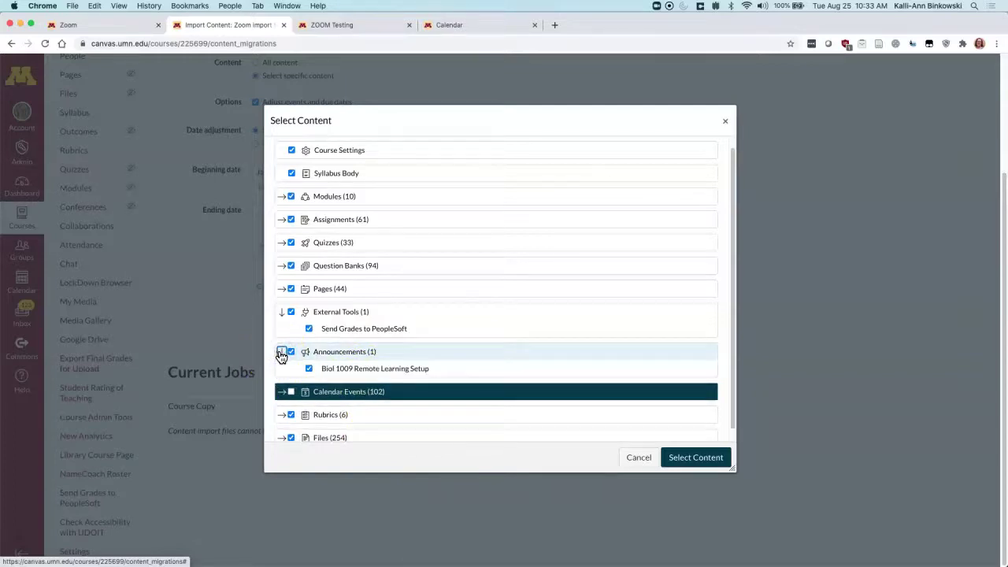
click(281, 352)
click(281, 311)
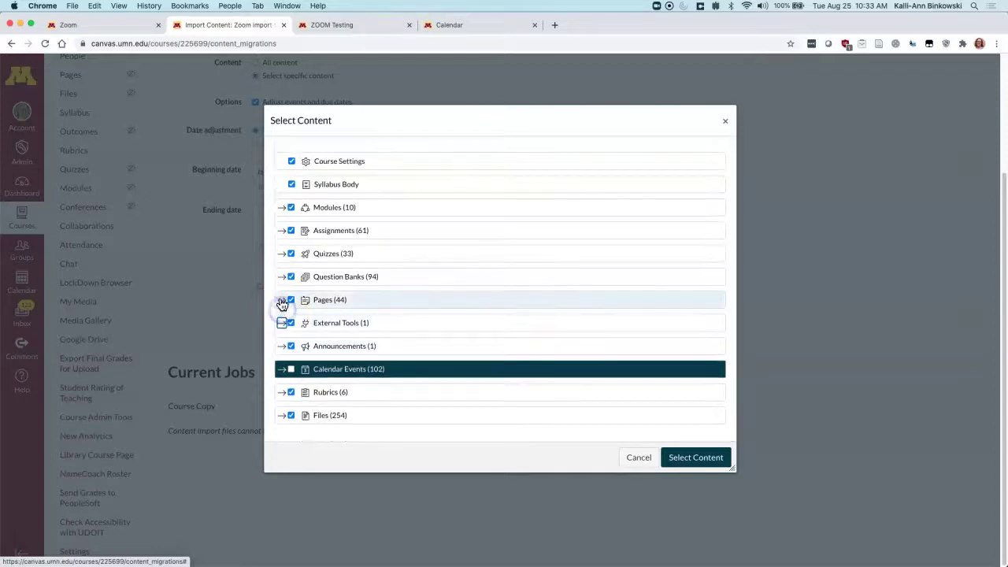
click(284, 324)
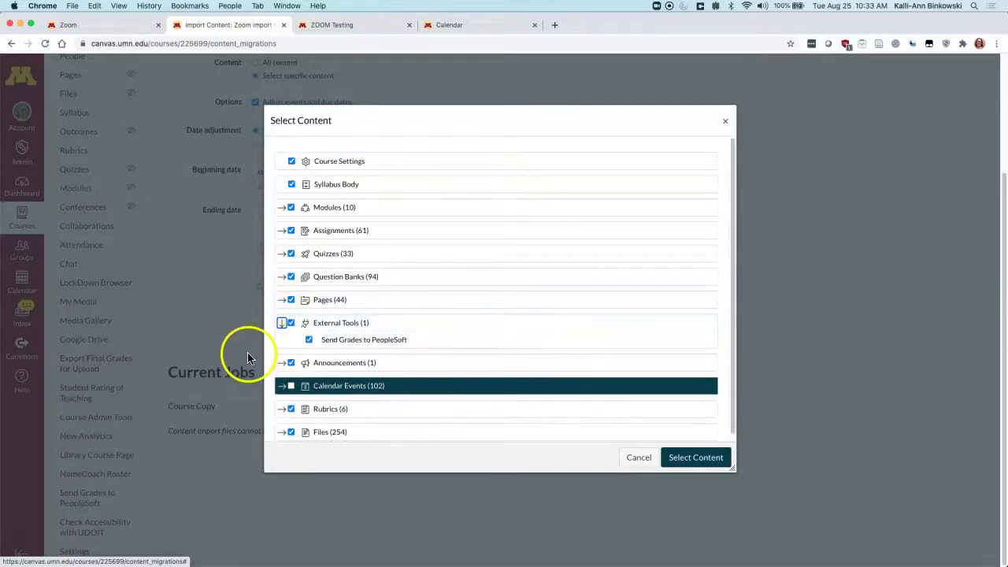